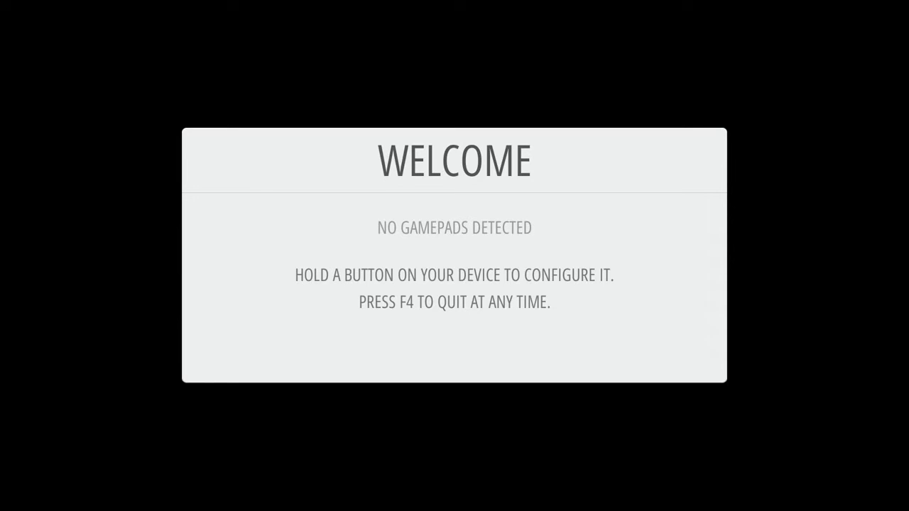
- Start configuring the keyboard as the input device and map D-pad up, down, left and right to the matching arrow keys
key("Return")
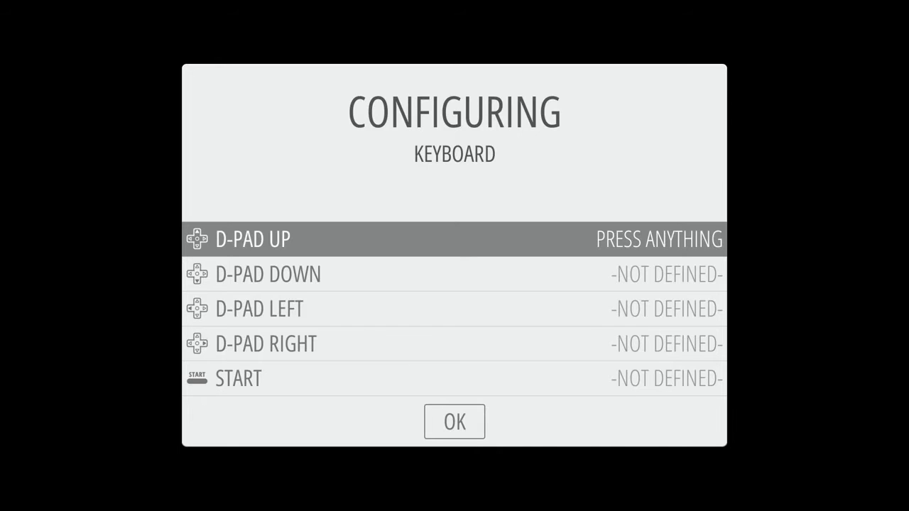
key("Up")
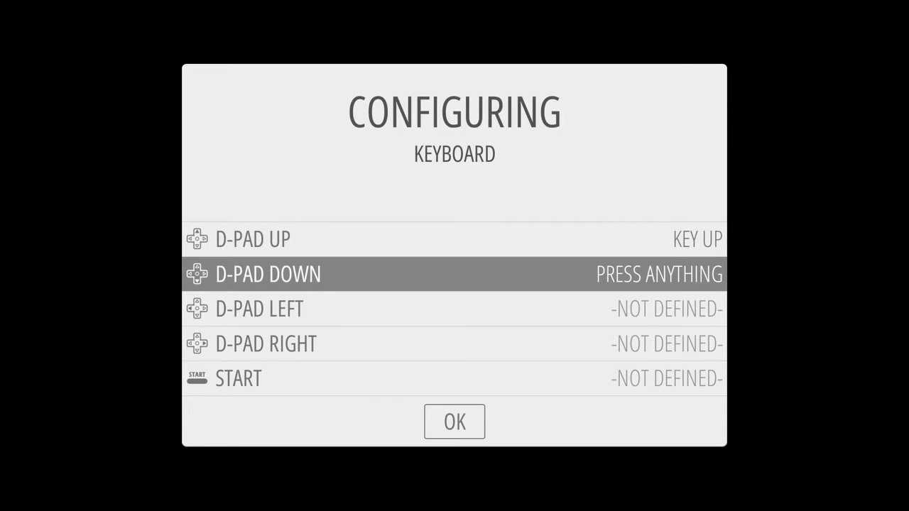
key("Down")
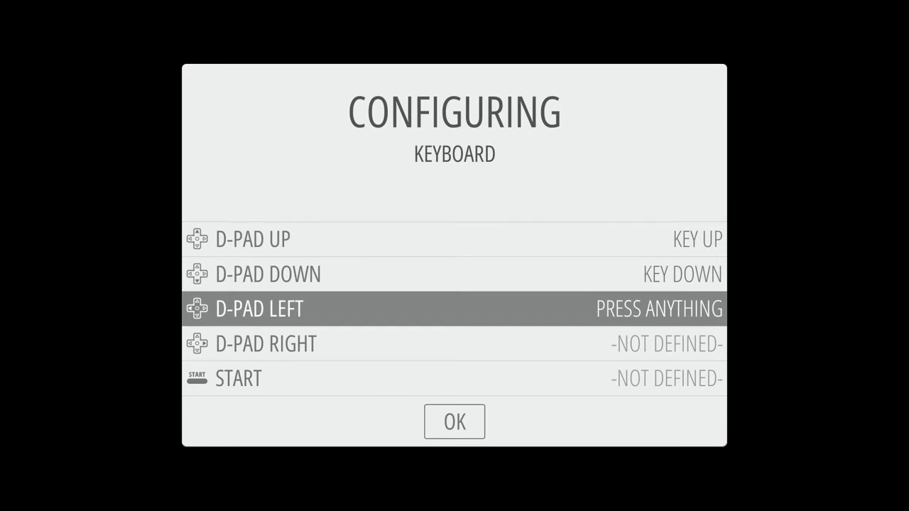
key("Left")
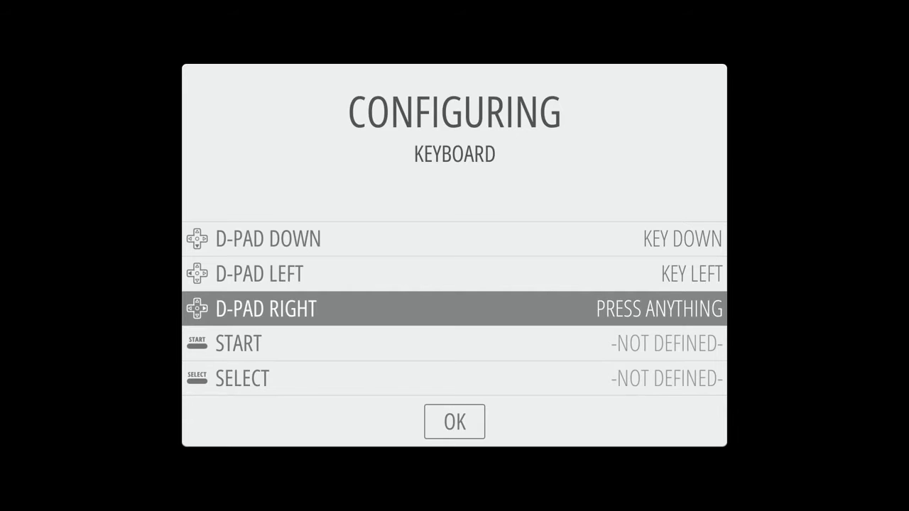
key("Right")
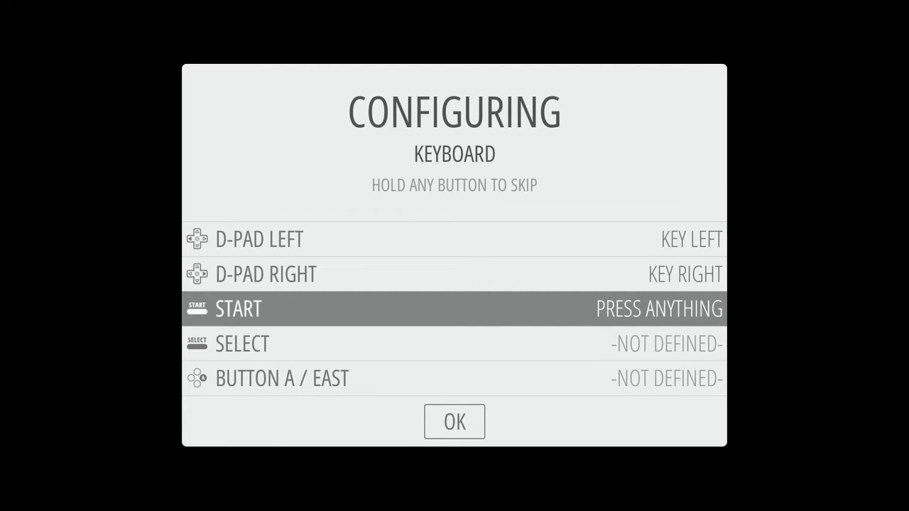
- Map Start to Return, Select to Caps Lock, and buttons A, B, X and Y to the keys with the same letters
key("Return")
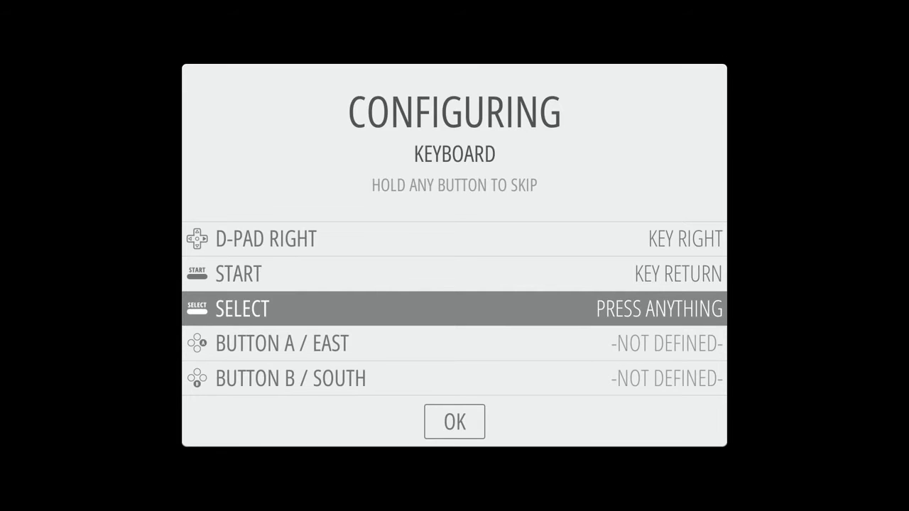
key("Caps_Lock")
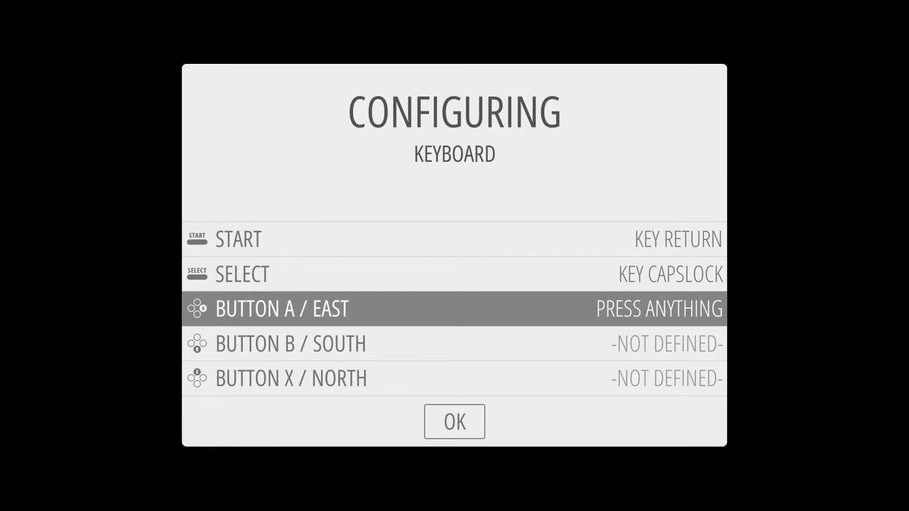
key("a")
key("b")
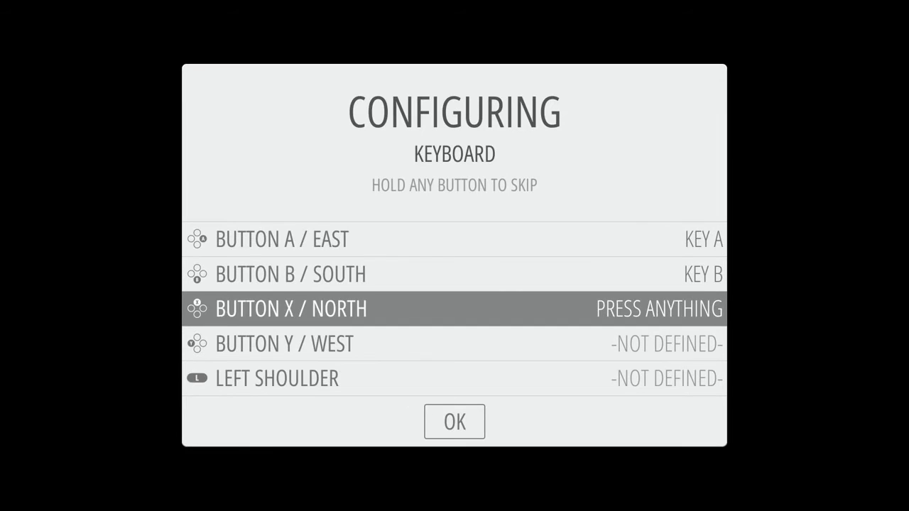
key("x")
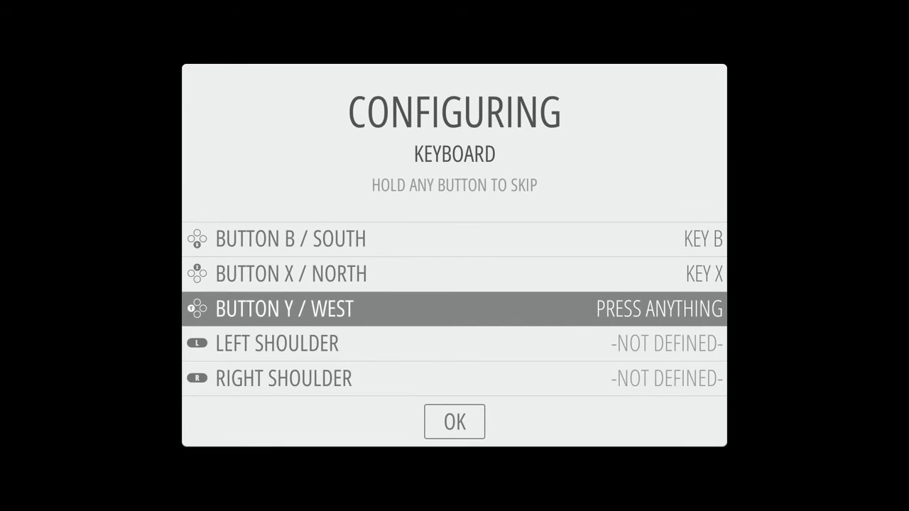
key("y")
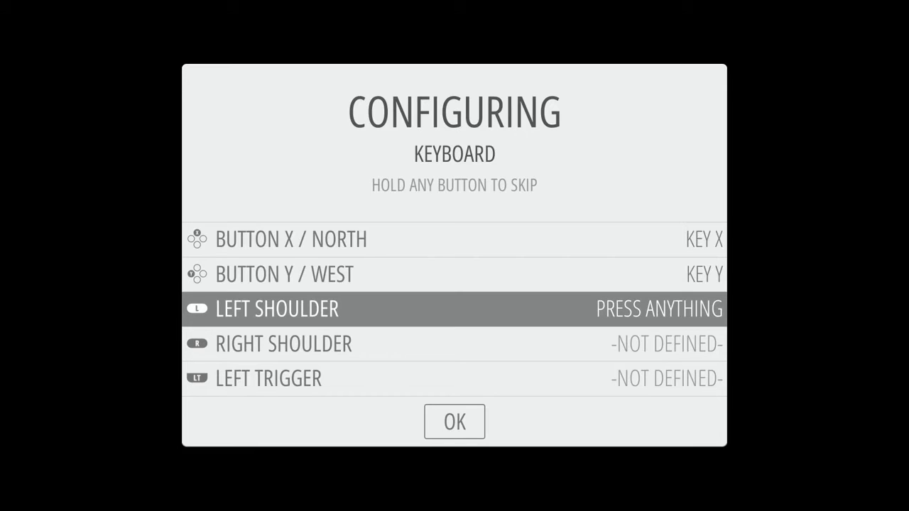
- Skip the shoulder, trigger, thumb and all left and right analog assignments, leaving them undefined
key("Return")
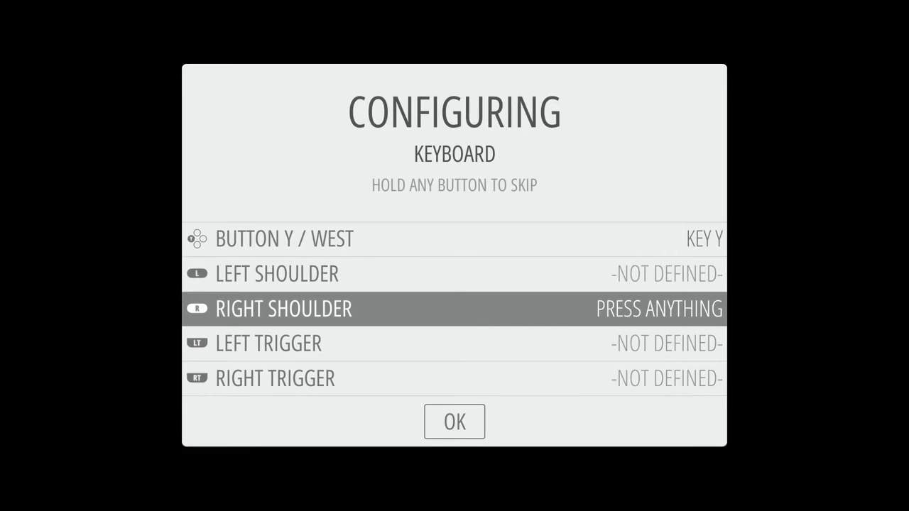
key("Return")
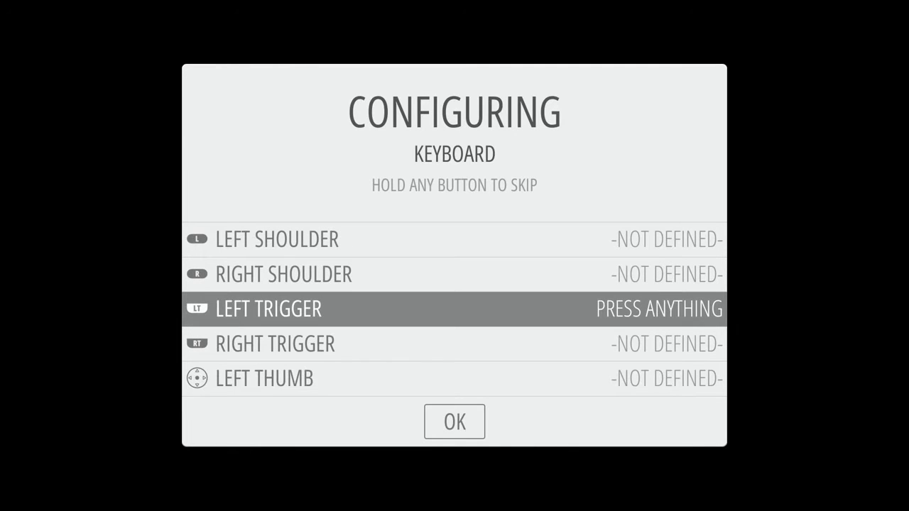
key("Return")
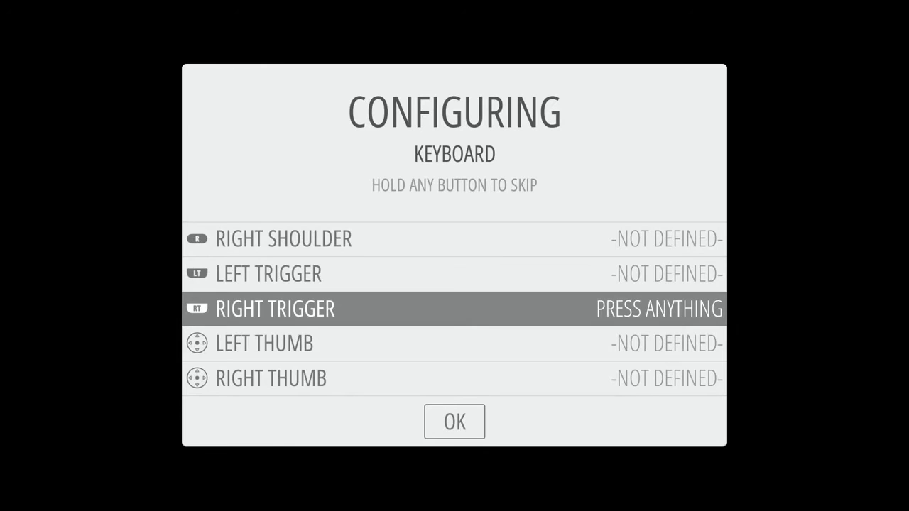
key("Return")
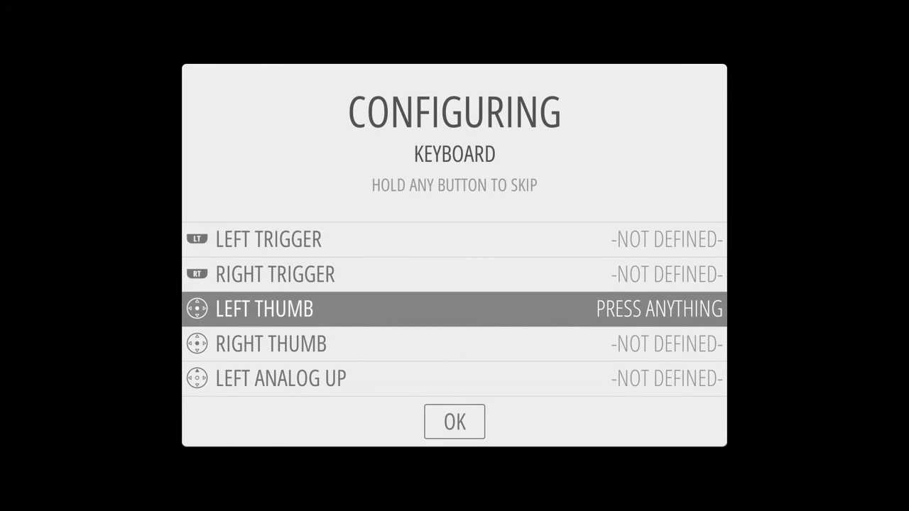
key("Return")
key("Return")
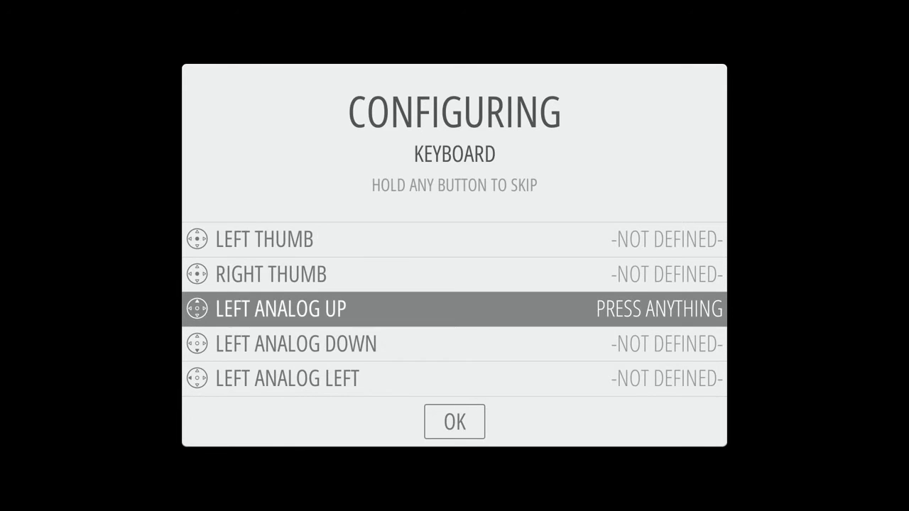
key("Return")
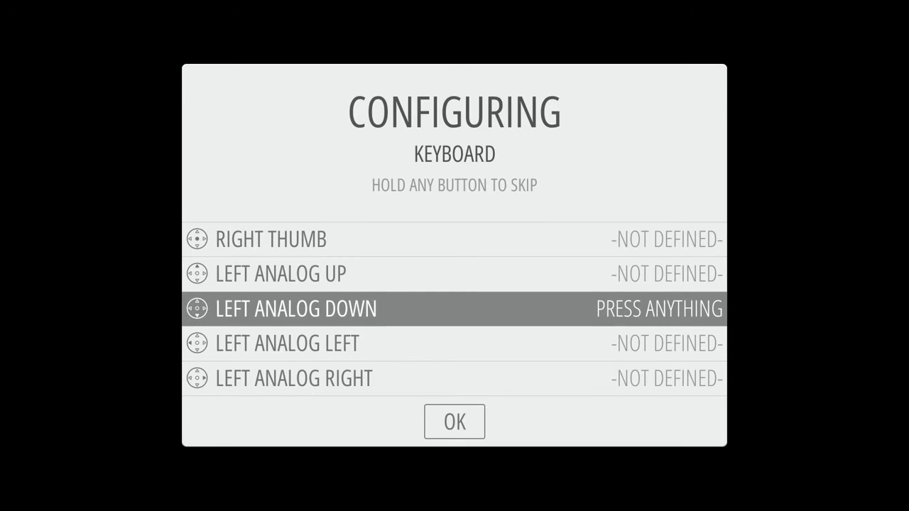
key("Return")
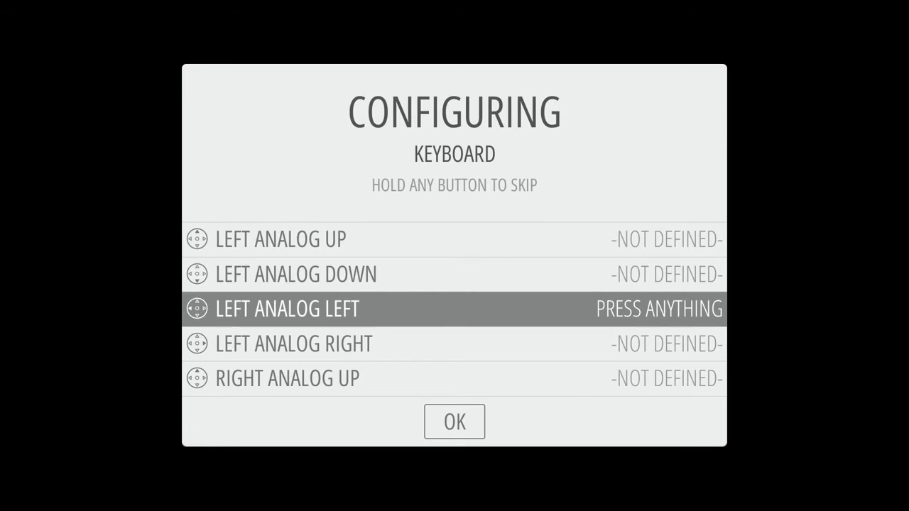
key("Return")
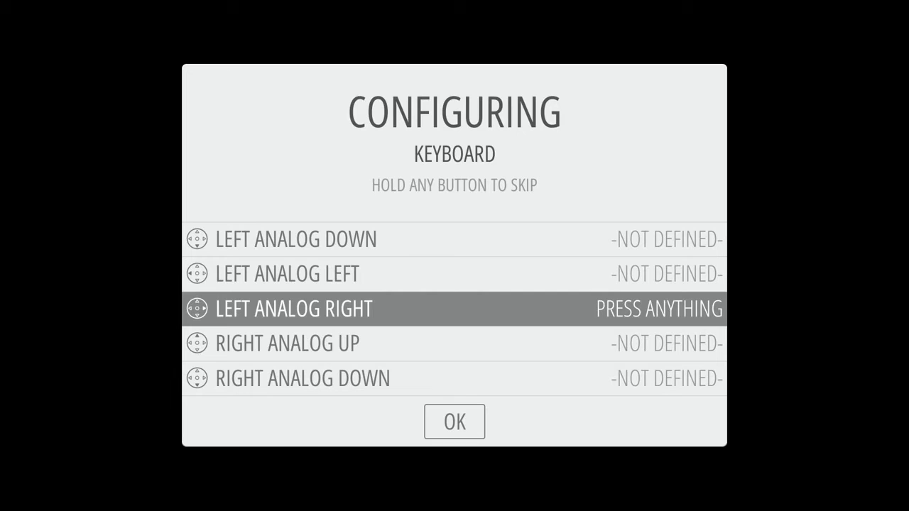
key("Return")
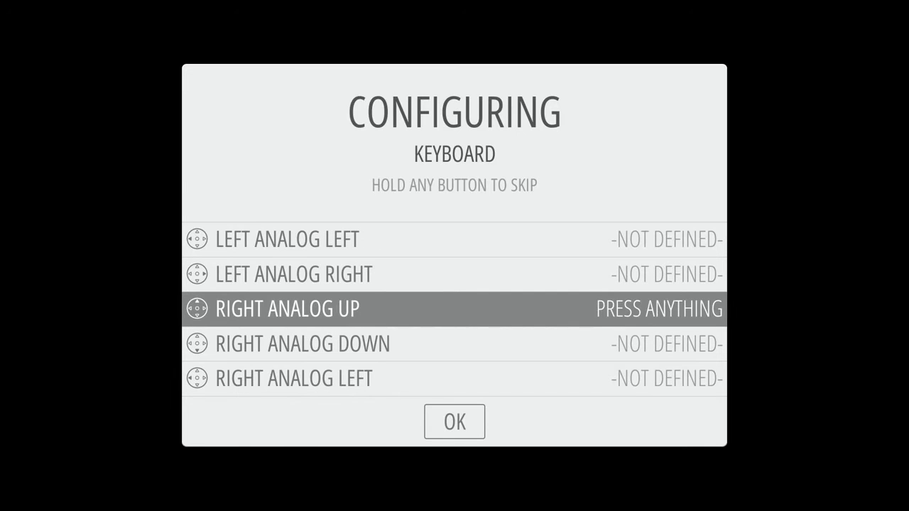
key("Return")
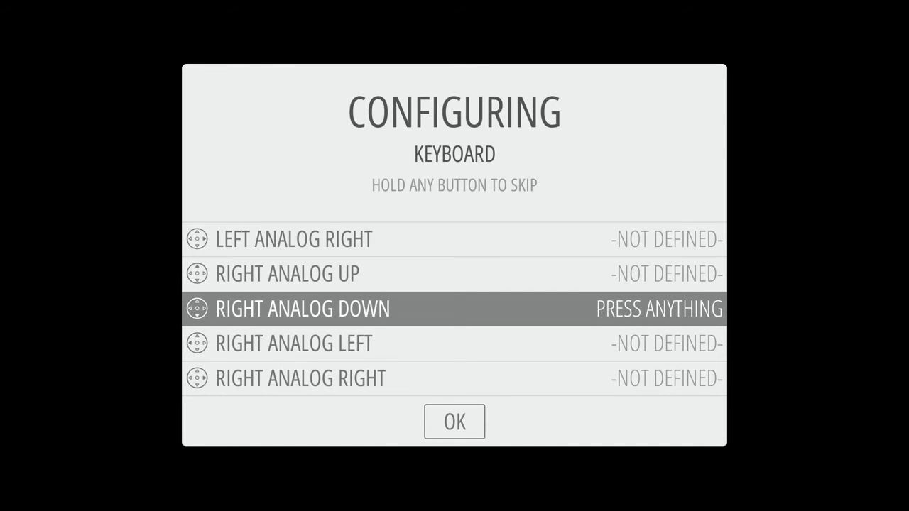
key("Return")
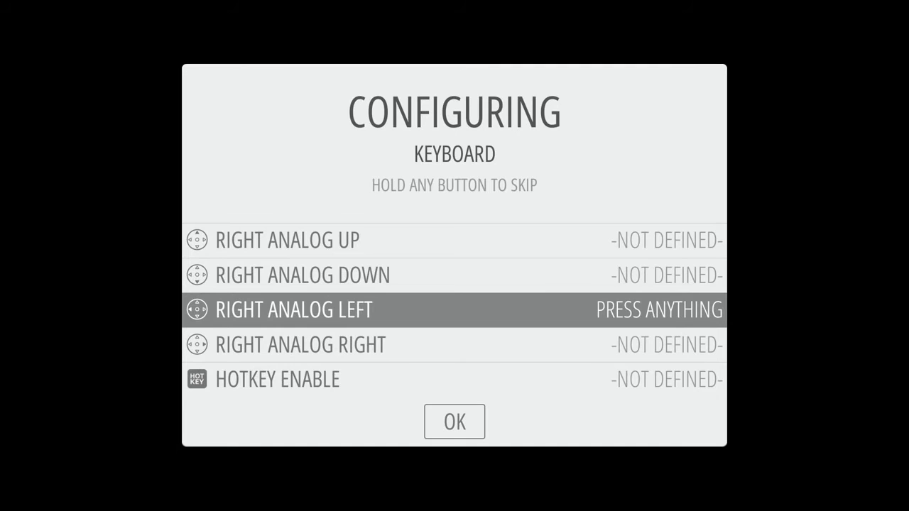
key("Return")
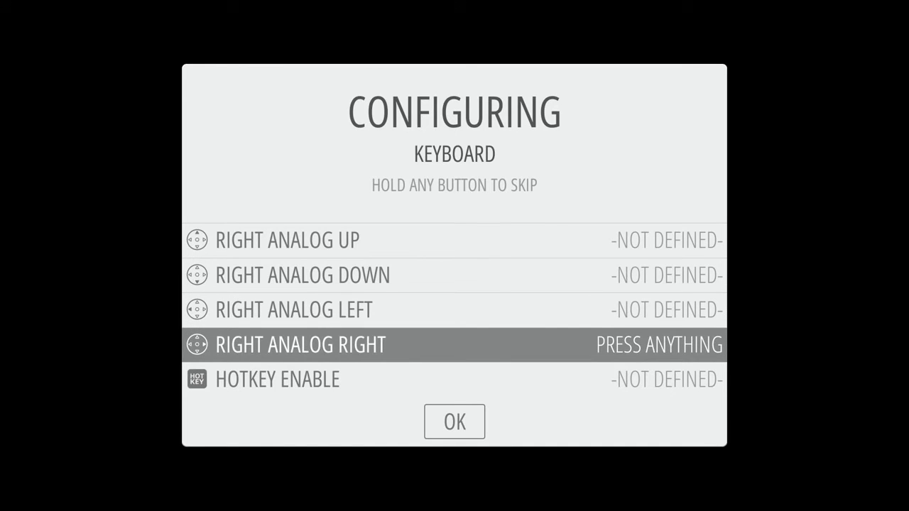
key("Return")
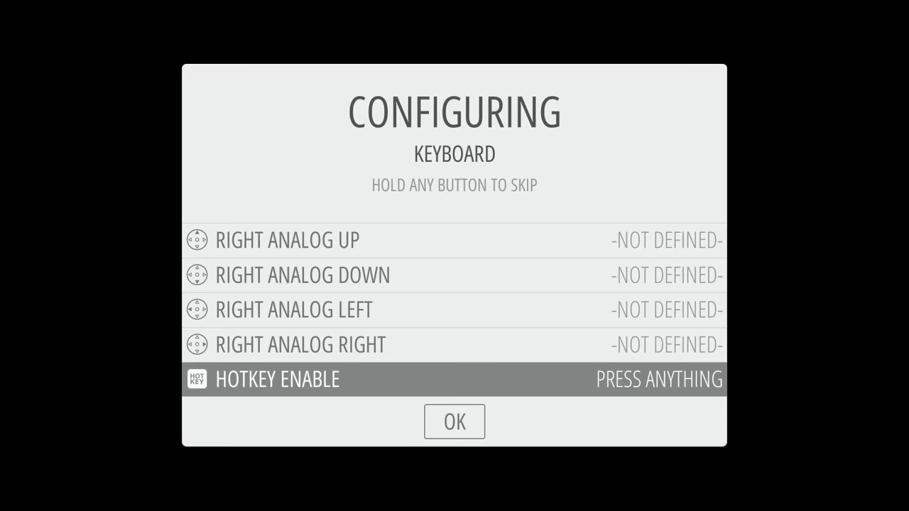
- Assign Hotkey Enable to the Escape key and finish the keyboard configuration
key("Escape")
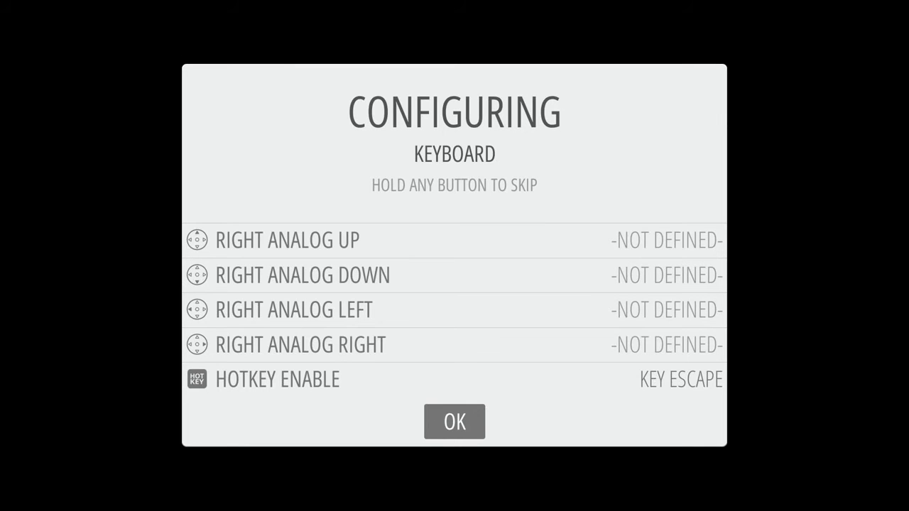
key("Return")
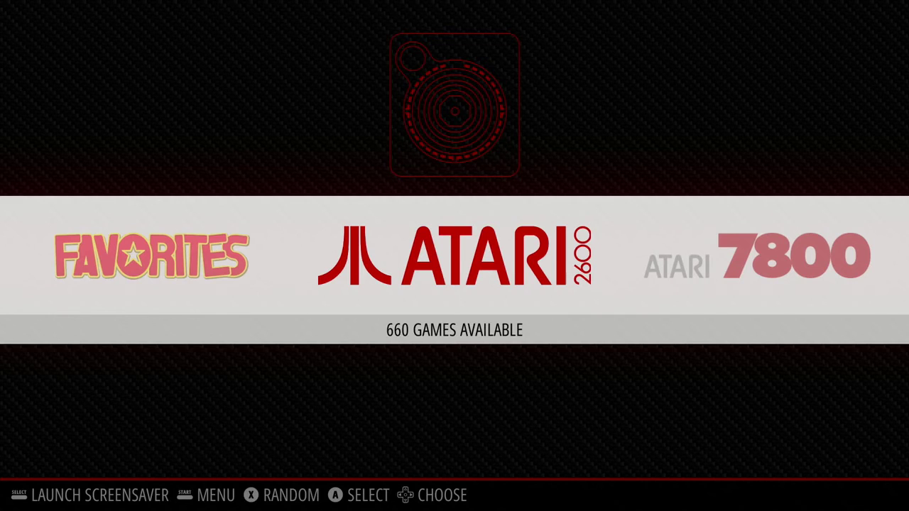
- Browse the game systems to RetroPie and open its list of configuration options
key("Left")
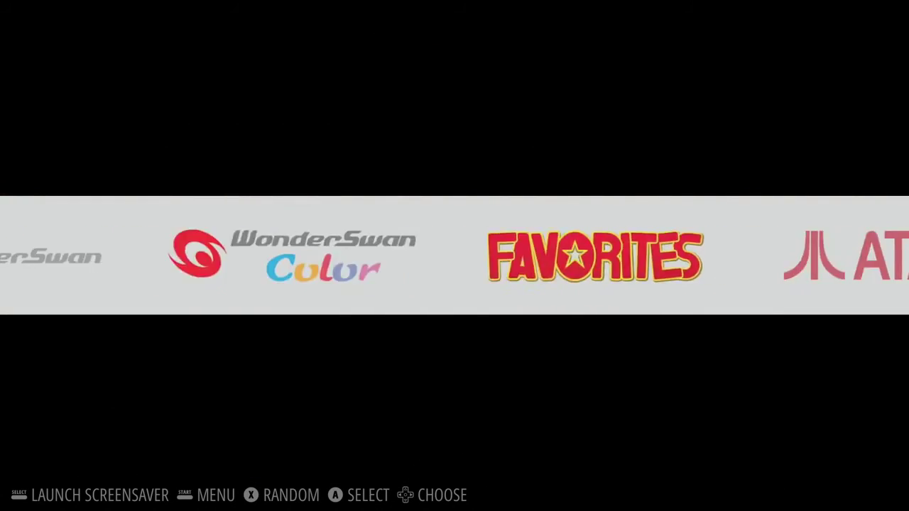
key("Right")
key("Right")
key("Right")
key("Right")
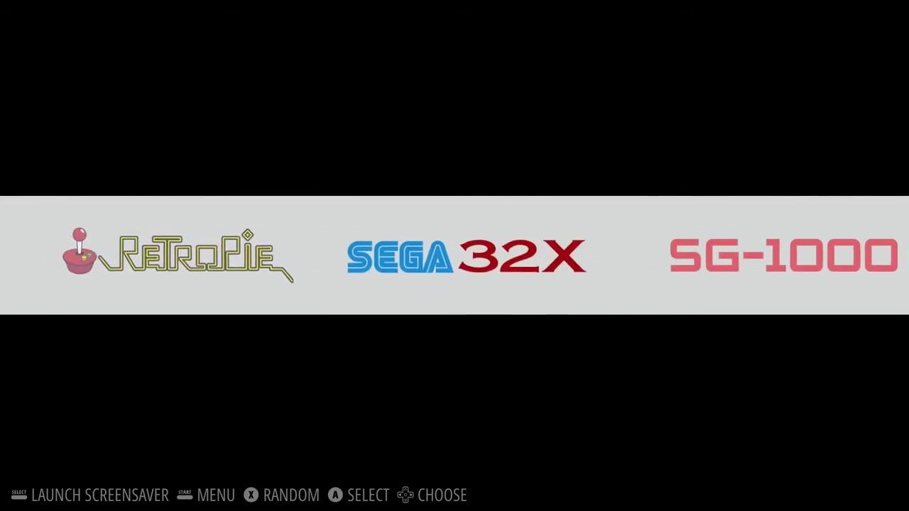
key("Return")
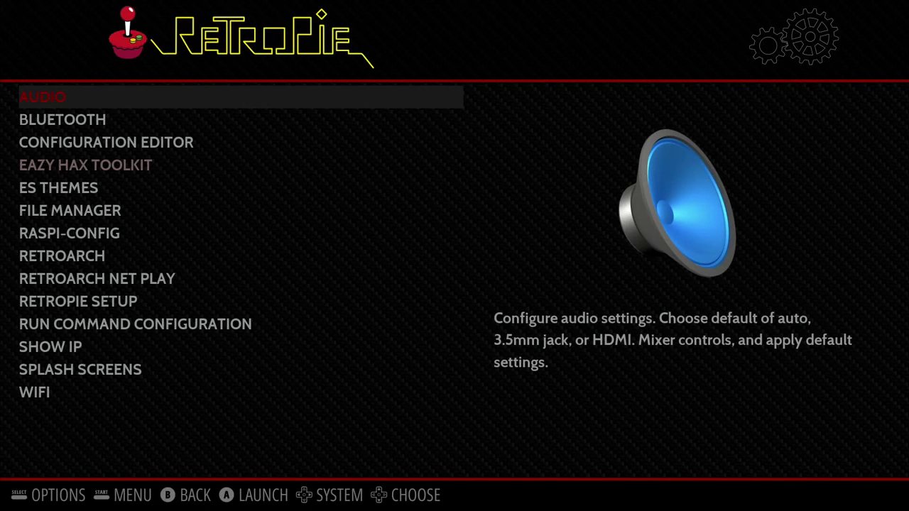
- Look through the RetroPie configuration options and their descriptions, from Audio down past Raspi-Config
key("Down")
key("Down")
key("Down")
key("Down")
key("Down")
key("Down")
key("Down")
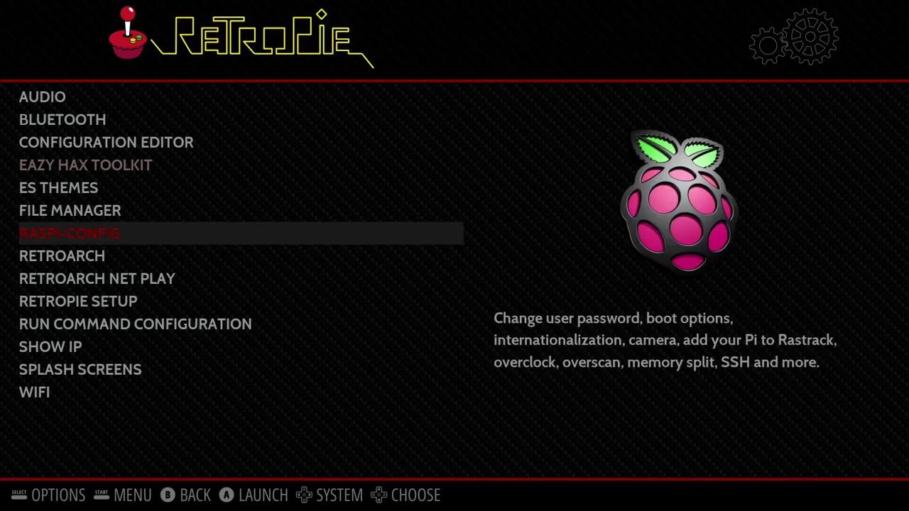
key("Down")
key("Up")
key("Up")
- View the Ports list, and switch past RetroPie to the Sega 32X game list
key("Left")
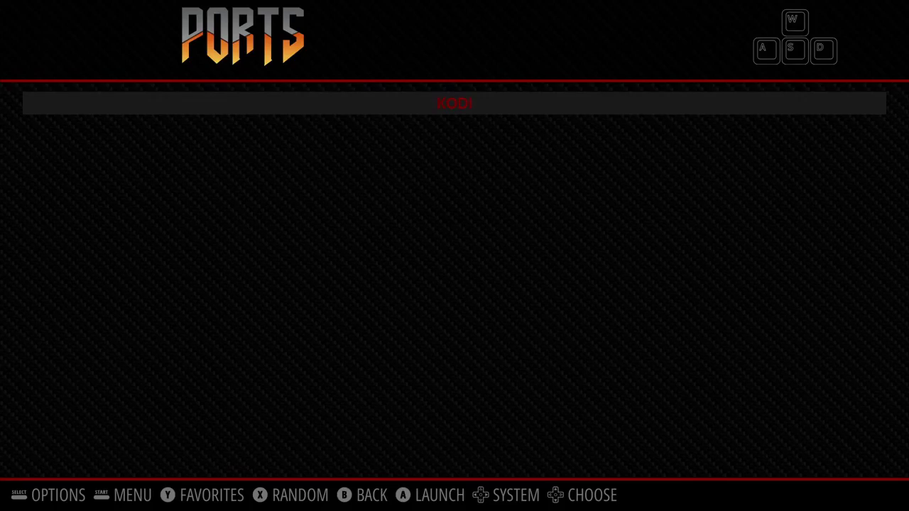
key("Right")
key("Right")
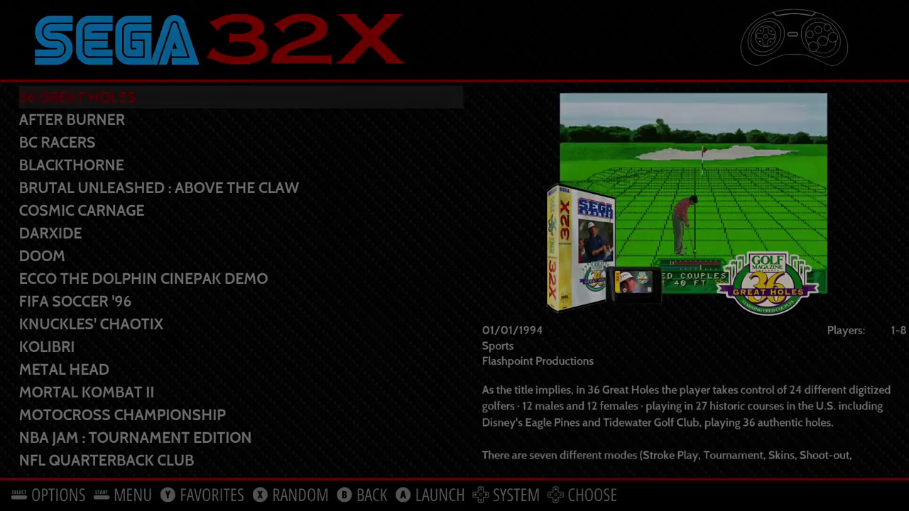